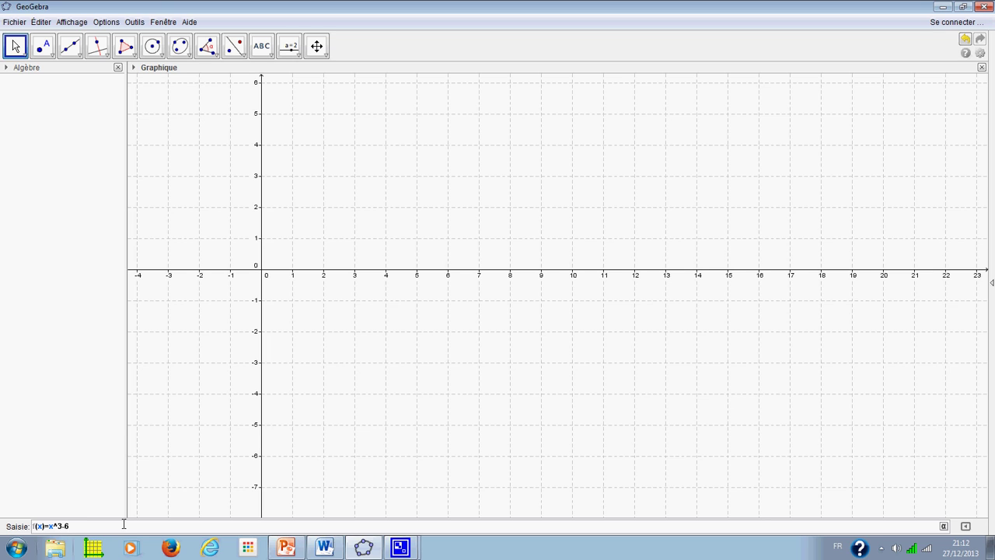
# - Graph the function f(x)=x^3-6x, centre its curve in the graphics view and stretch the x-axis scale
pyautogui.press('Return')
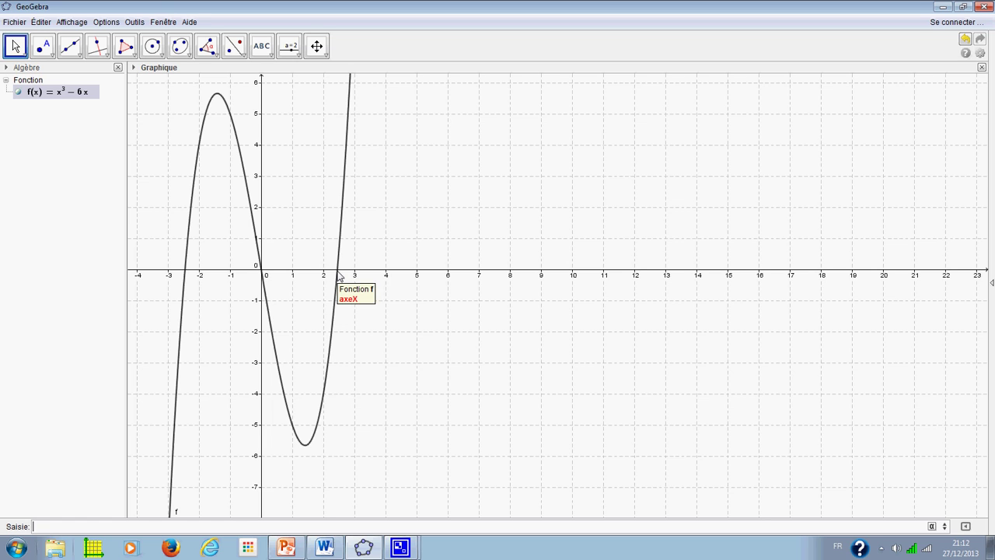
pyautogui.click(317, 47)
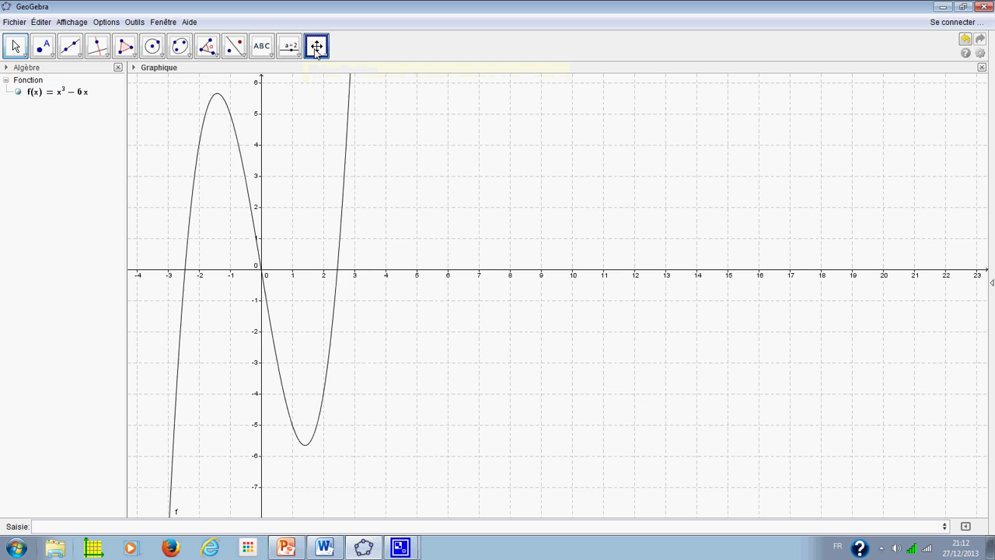
pyautogui.moveTo(312, 245); pyautogui.dragTo(540, 254)
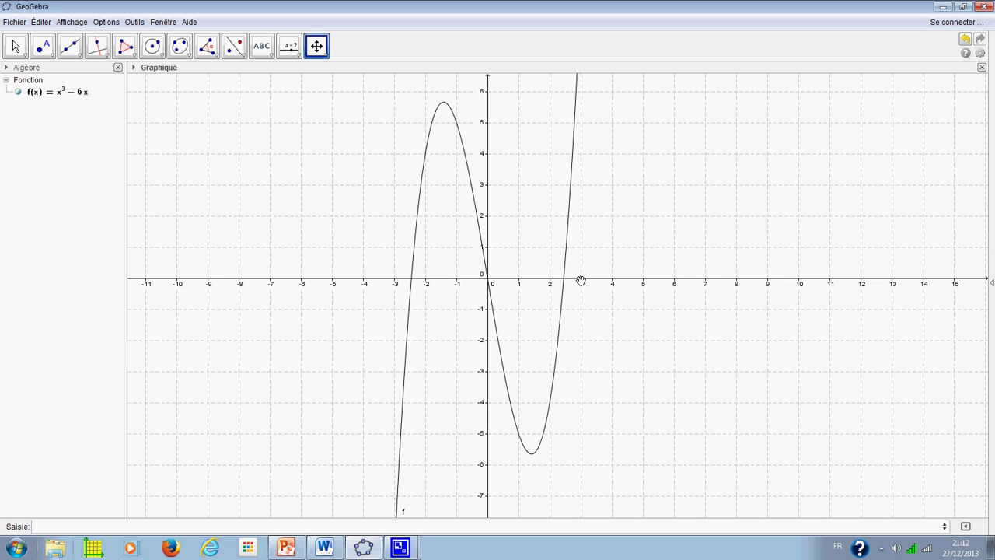
pyautogui.moveTo(581, 279); pyautogui.dragTo(872, 267)
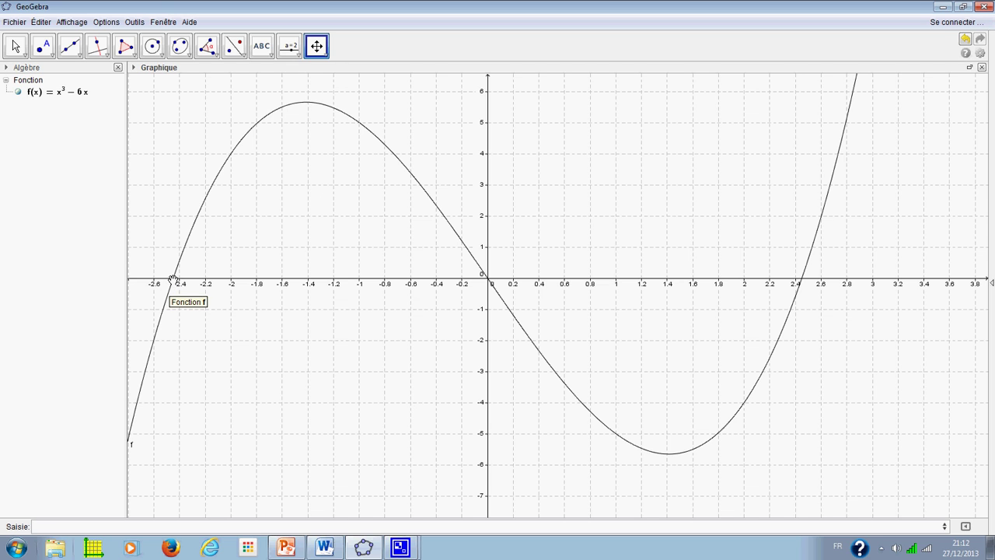
# - Create the intersection points of the curve of f with the x-axis
pyautogui.click(52, 56)
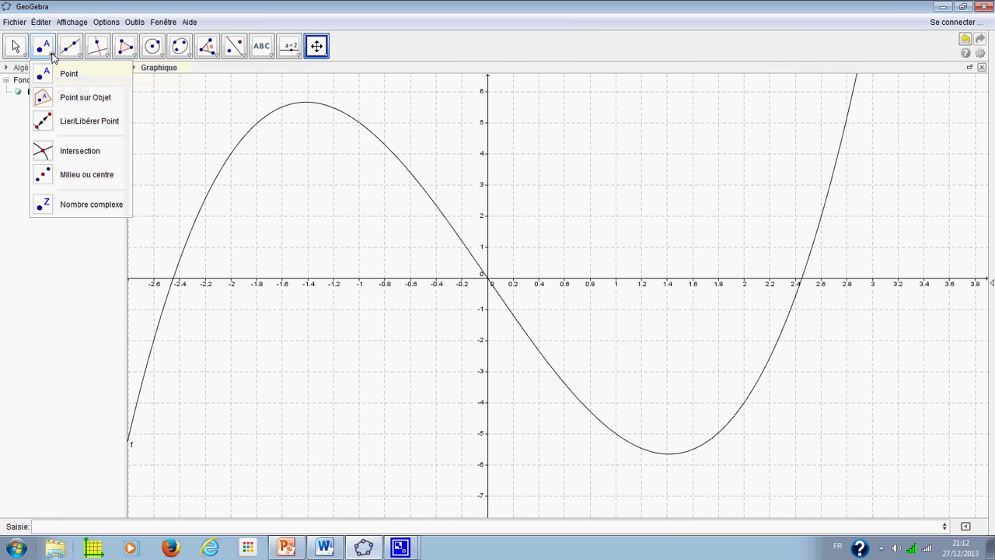
pyautogui.click(43, 153)
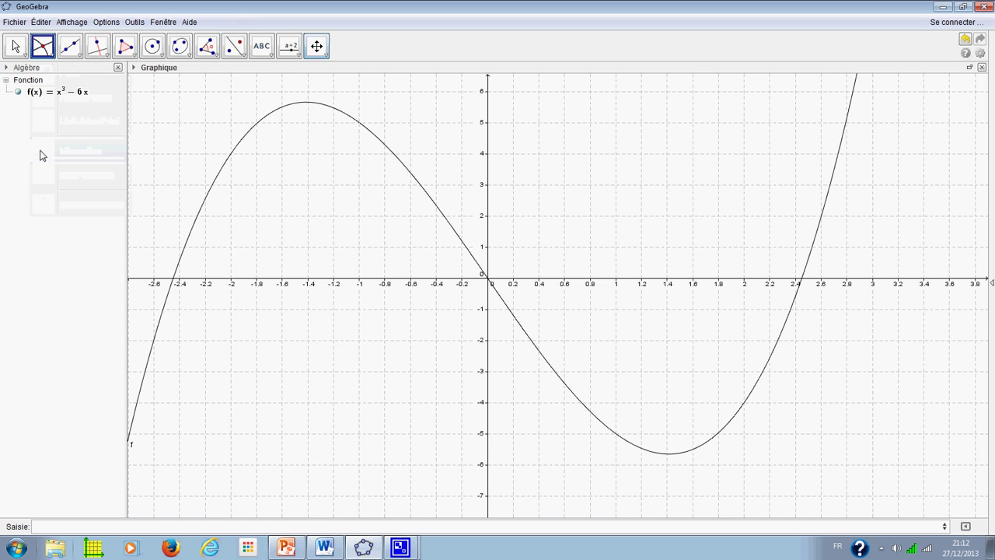
pyautogui.click(261, 123)
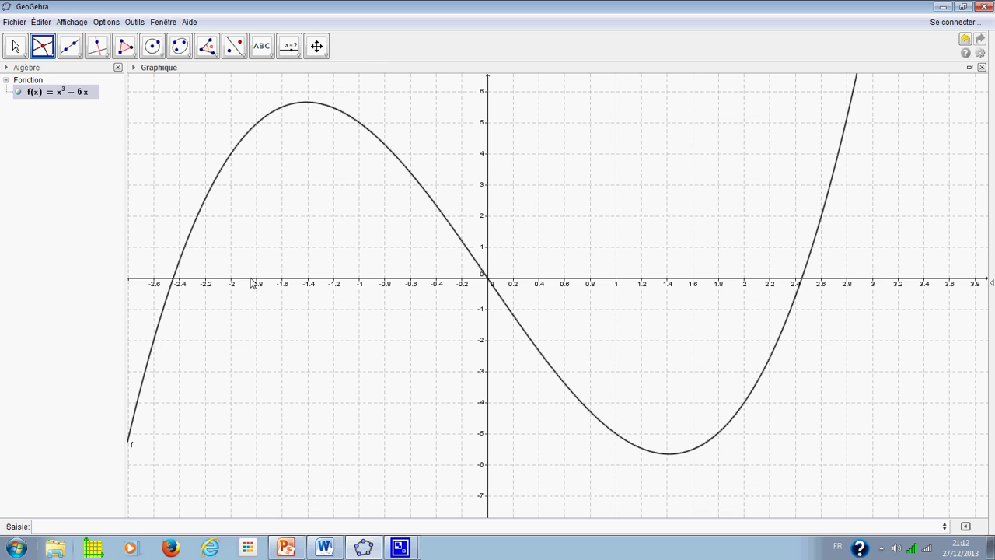
pyautogui.click(251, 283)
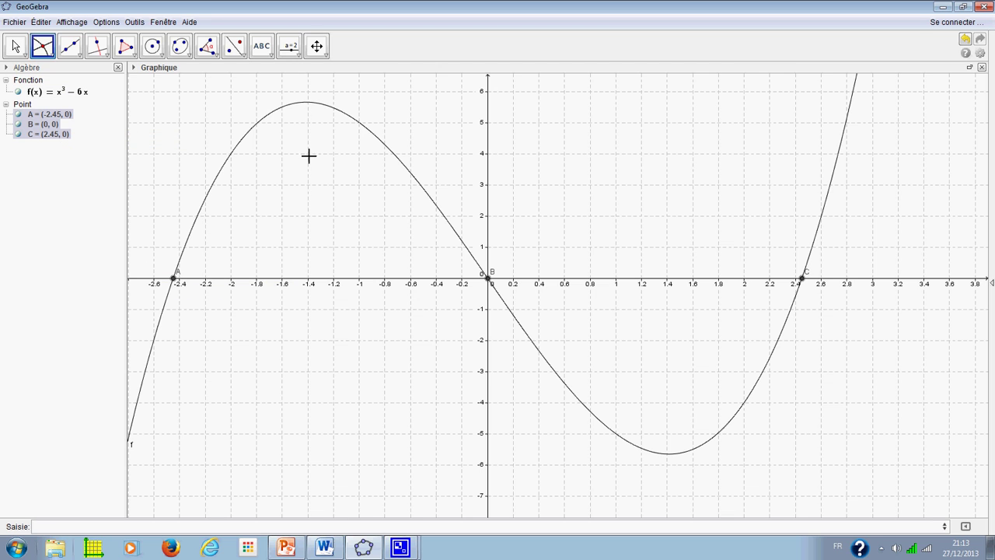
# - Open the Function Inspector on the curve of f and move its window away from the origin
pyautogui.click(270, 54)
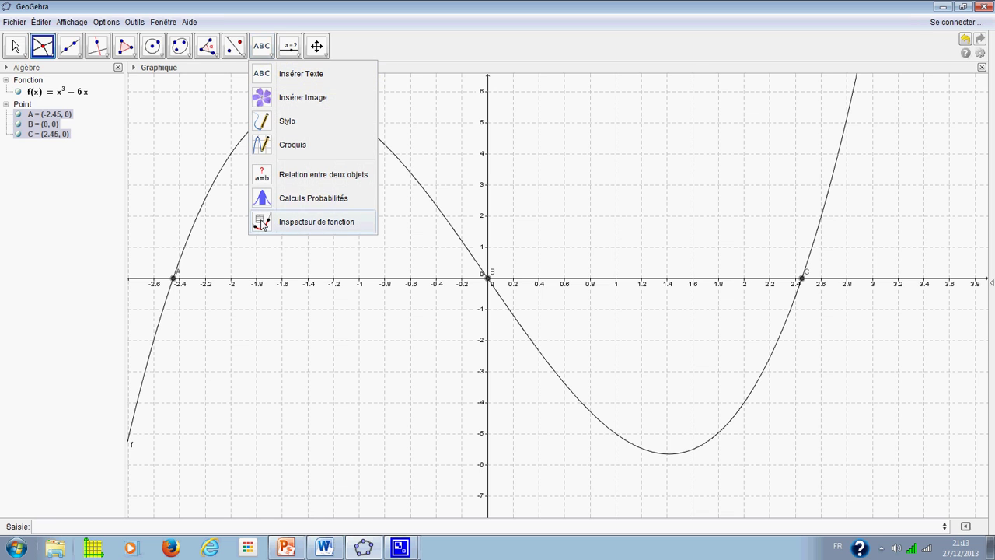
pyautogui.click(262, 222)
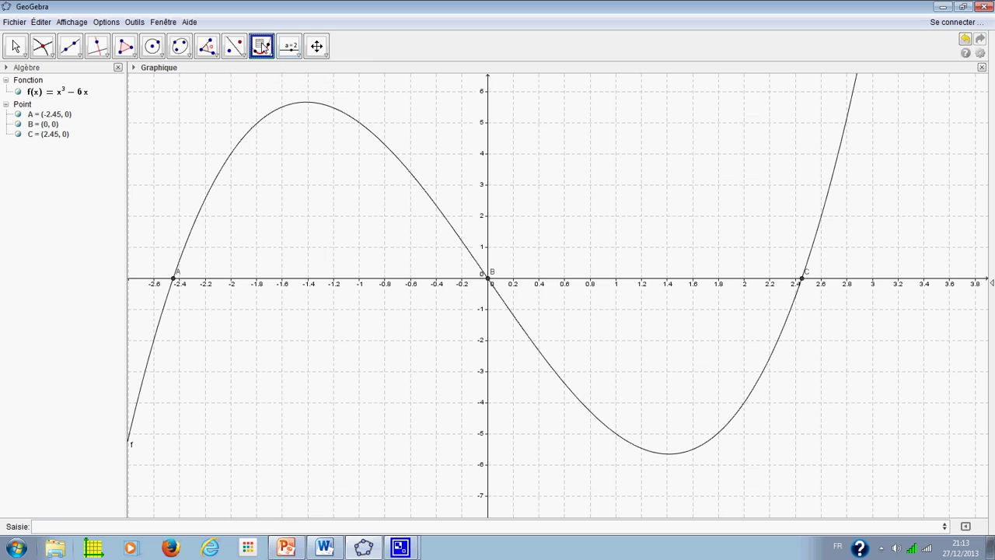
pyautogui.click(265, 48)
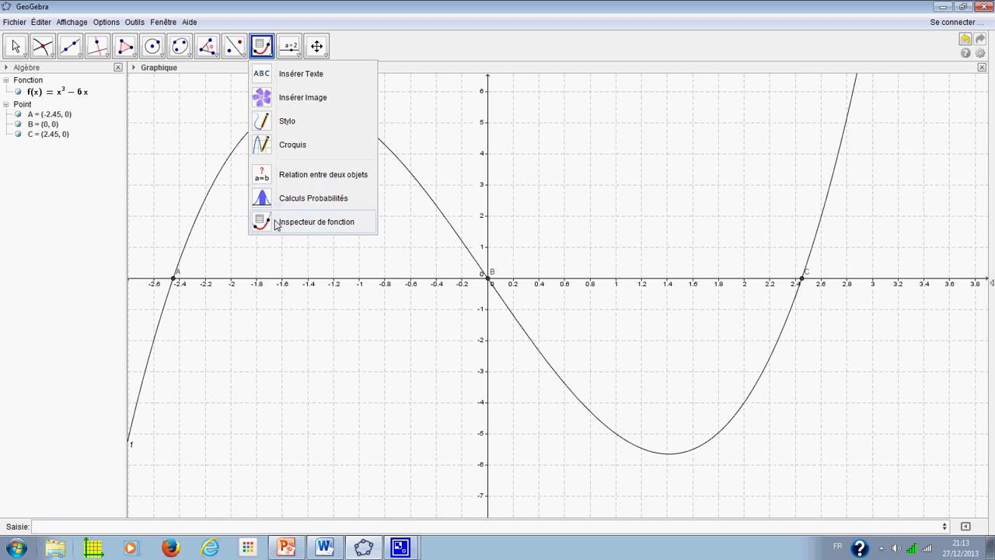
pyautogui.click(276, 224)
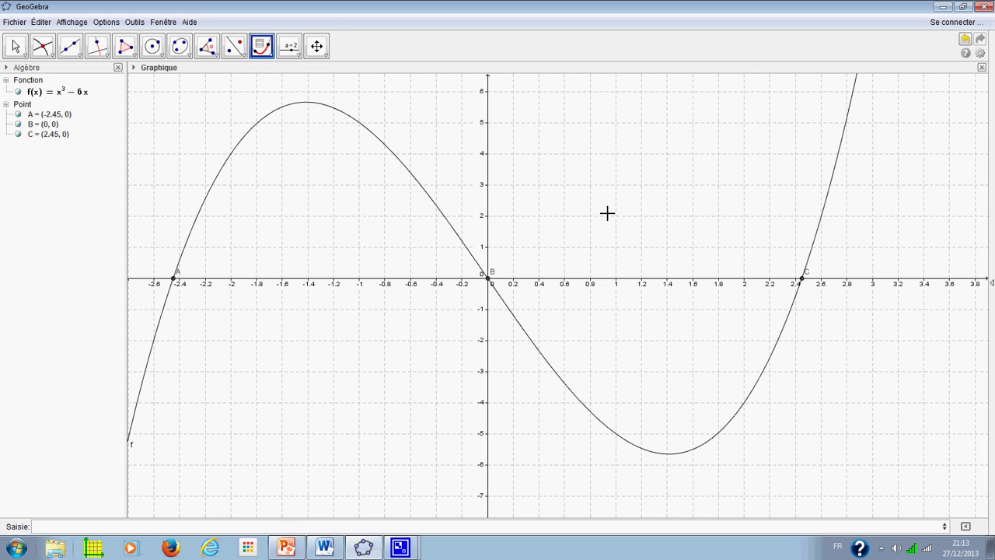
pyautogui.click(316, 105)
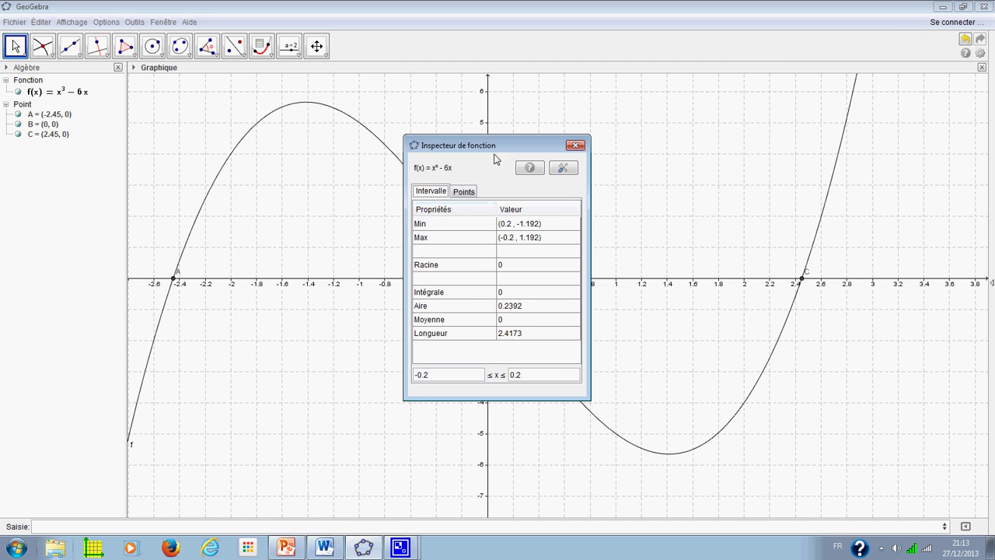
pyautogui.moveTo(501, 145); pyautogui.dragTo(681, 142)
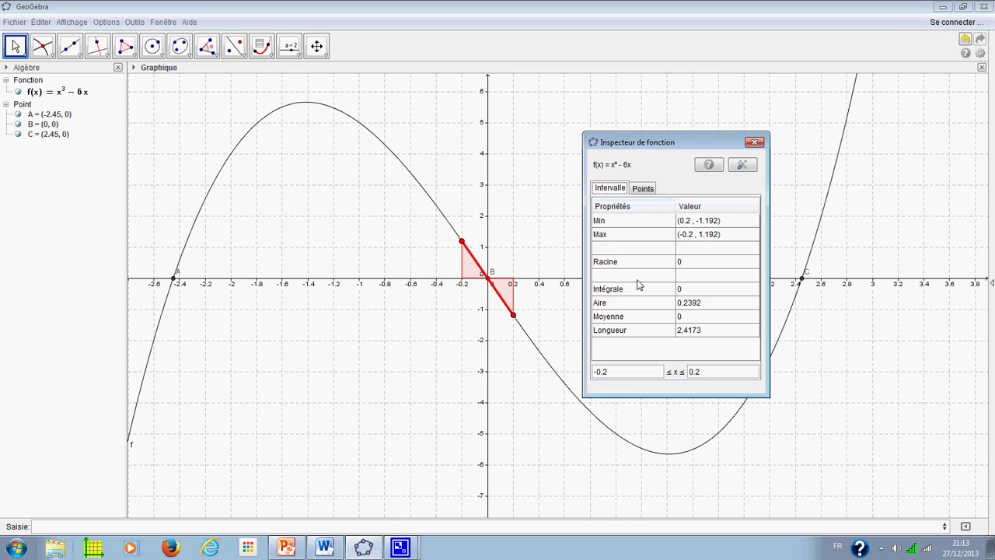
# - Inspect f by points, show the tangent, and place the inspected point at the local minimum, at about x = 1.41
pyautogui.click(643, 191)
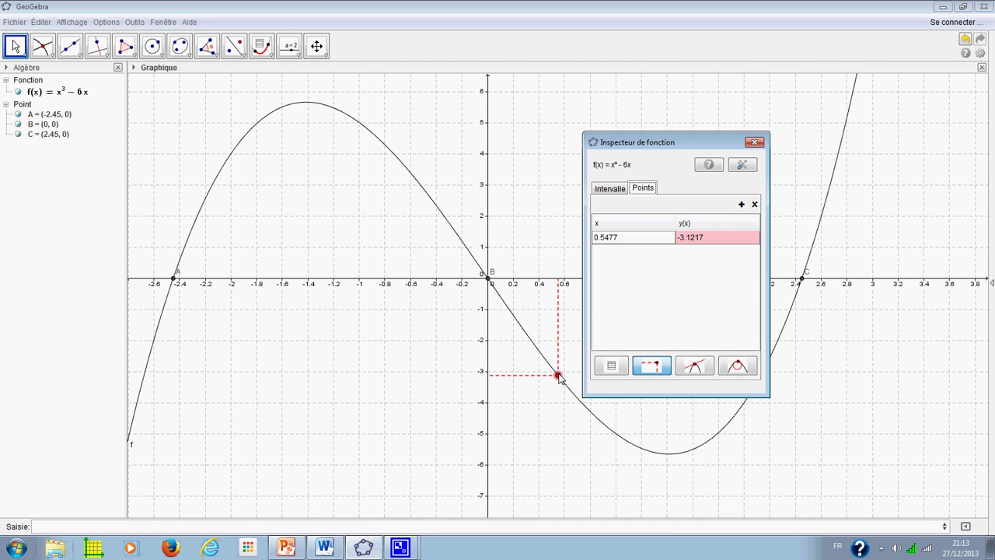
pyautogui.moveTo(558, 376); pyautogui.dragTo(677, 457)
pyautogui.moveTo(691, 145); pyautogui.dragTo(712, 9)
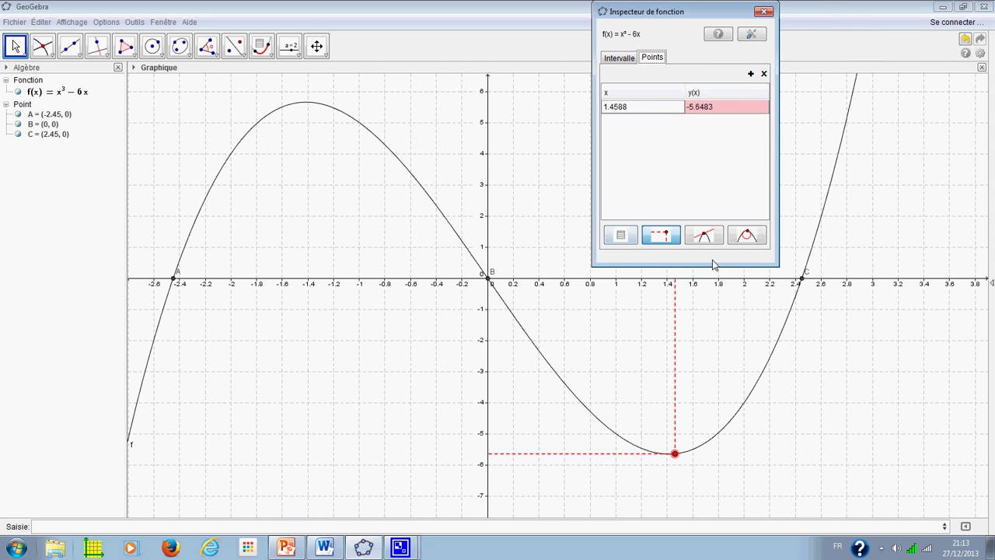
pyautogui.click(705, 236)
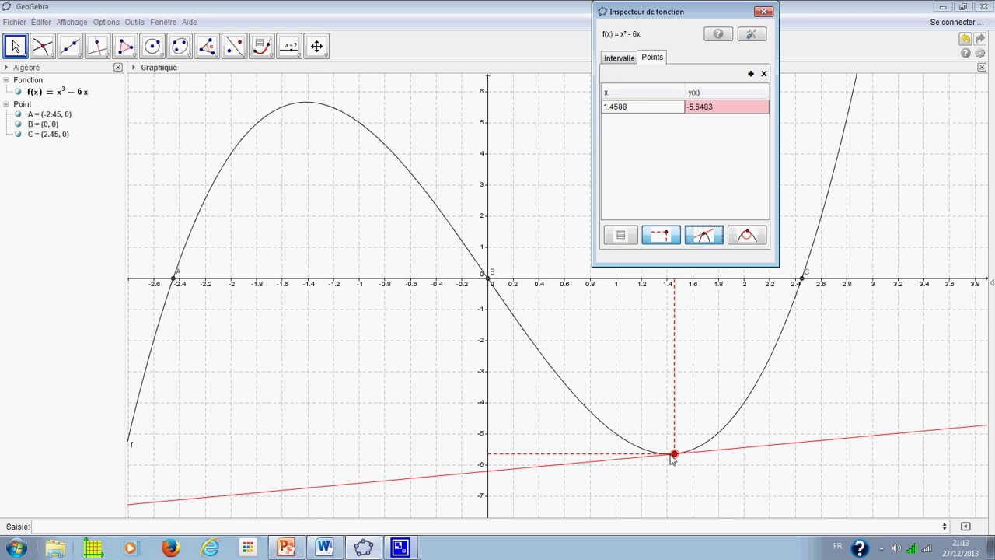
pyautogui.moveTo(675, 459); pyautogui.dragTo(671, 459)
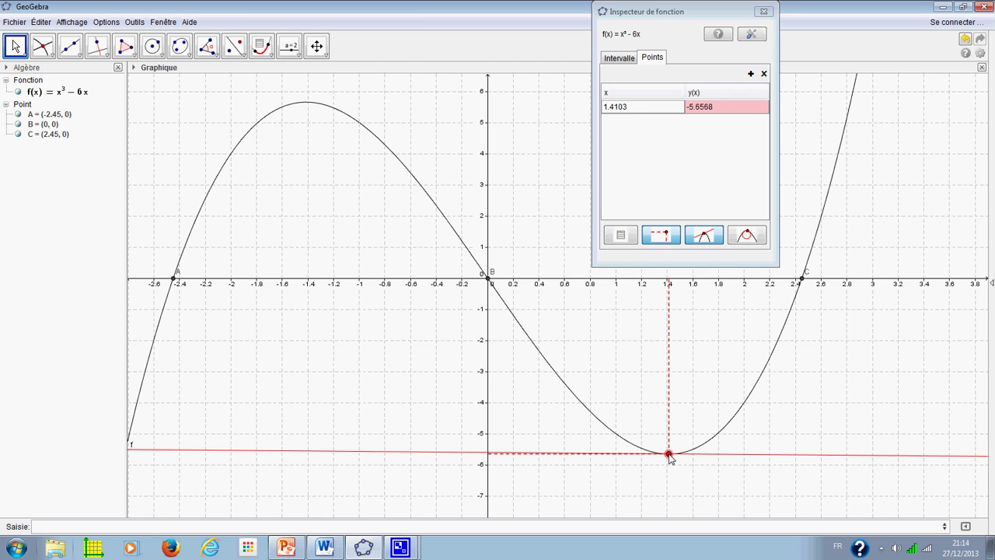
# - Move the inspected point along the curve to the local maximum, at about x = -1.415, and close the Function Inspector
pyautogui.moveTo(671, 457); pyautogui.dragTo(308, 203)
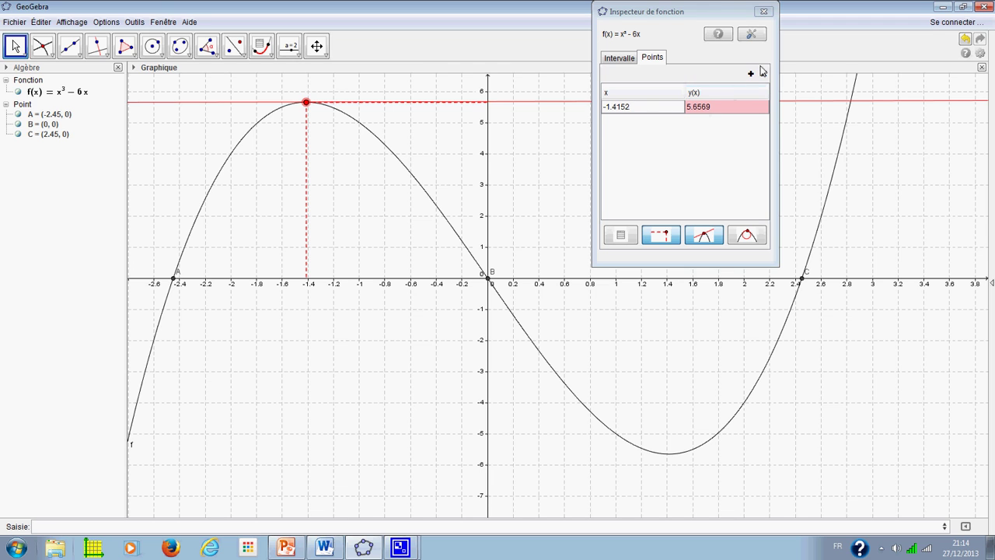
pyautogui.click(764, 12)
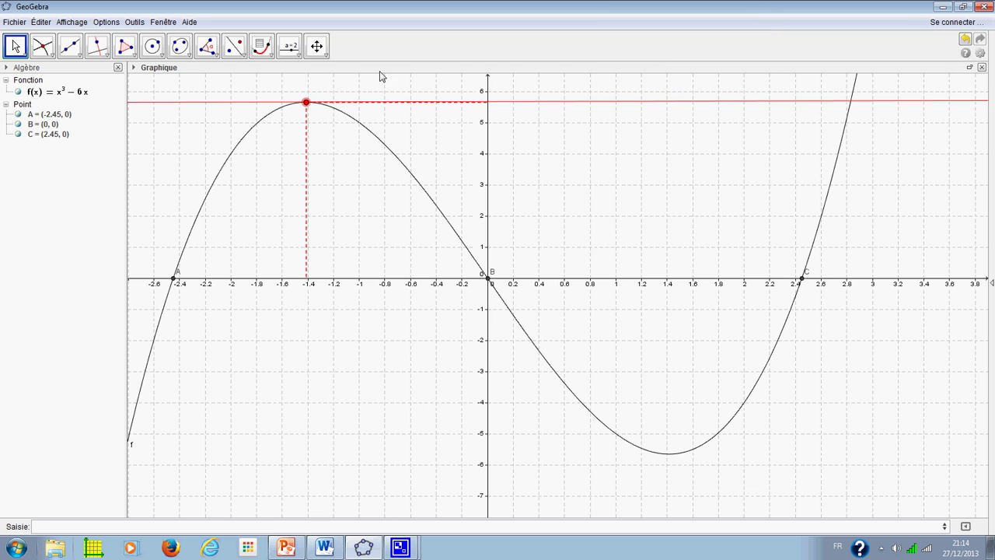
# - Start a text object in the empty area above the x-axis reading "les solution de l'équation f(x)=0 sont -2.45;0 et 2.45"
pyautogui.click(272, 55)
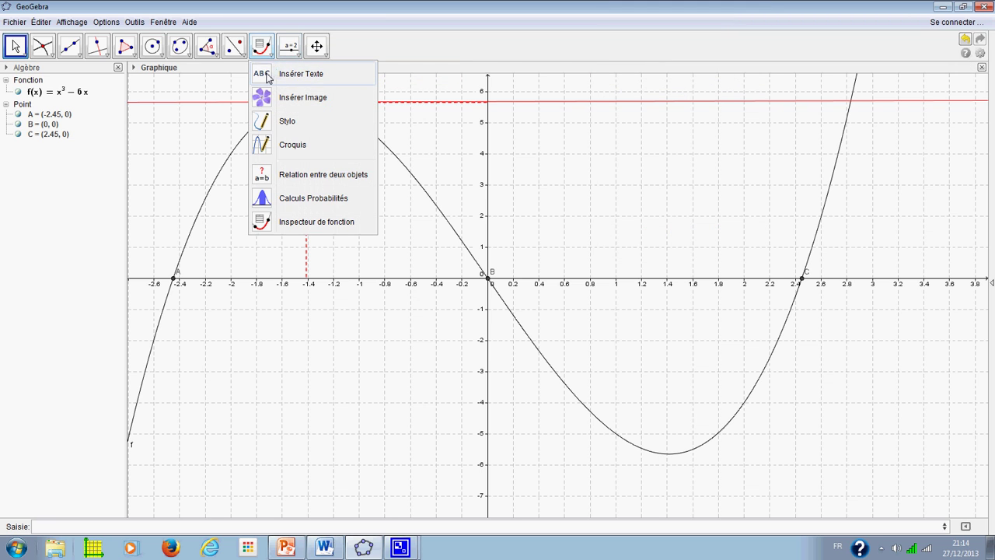
pyautogui.click(268, 74)
pyautogui.click(598, 152)
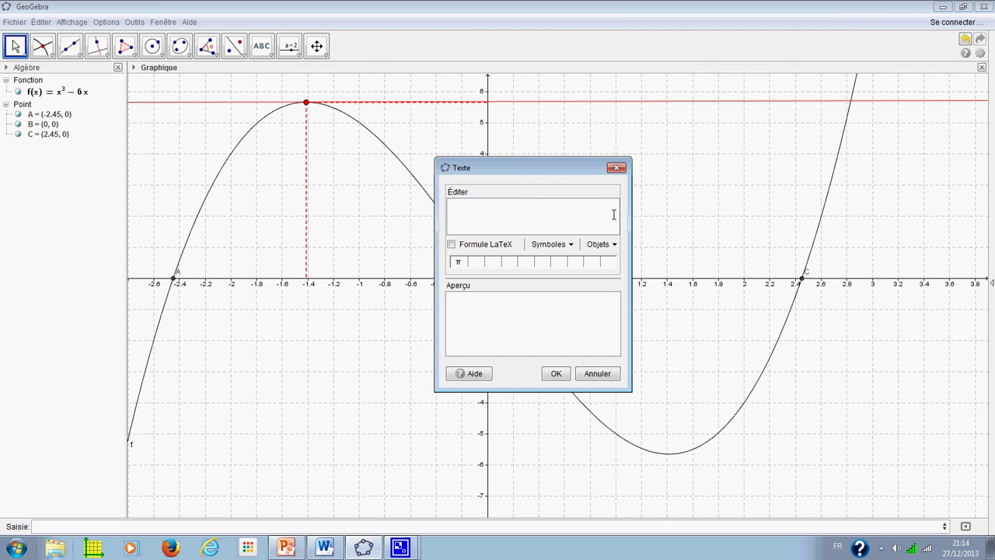
pyautogui.write("les solution de l'équati")
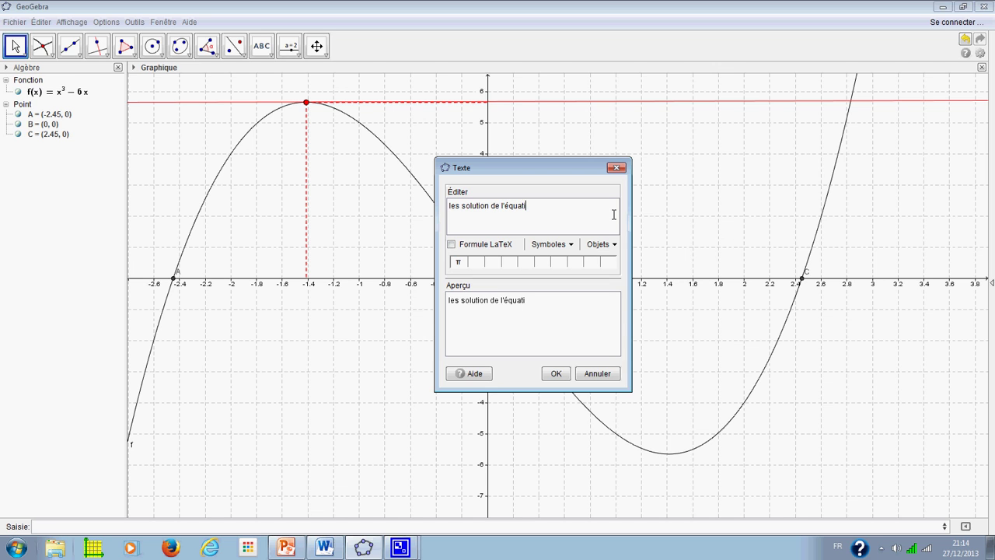
pyautogui.write('on f(x)=0 sont ')
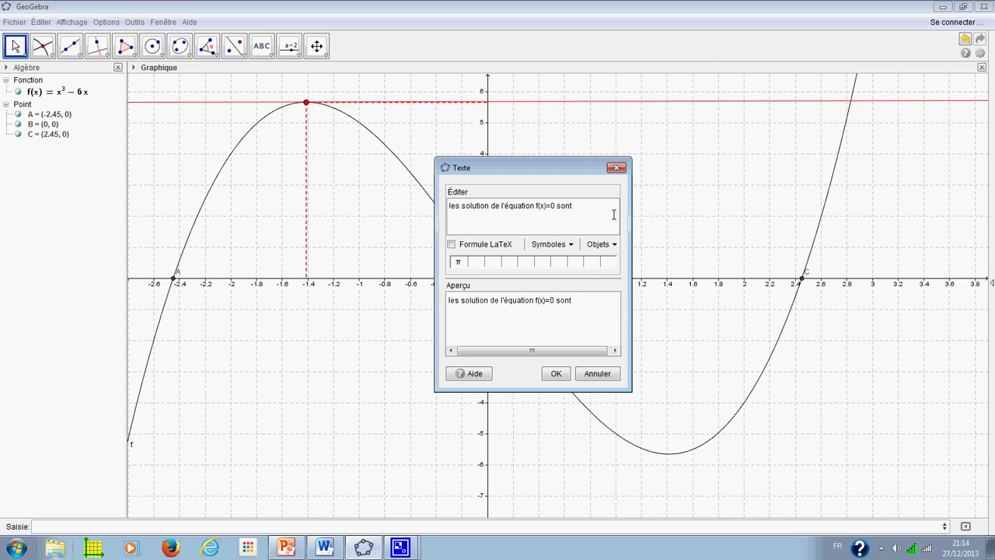
pyautogui.write('-2.45;0 et ')
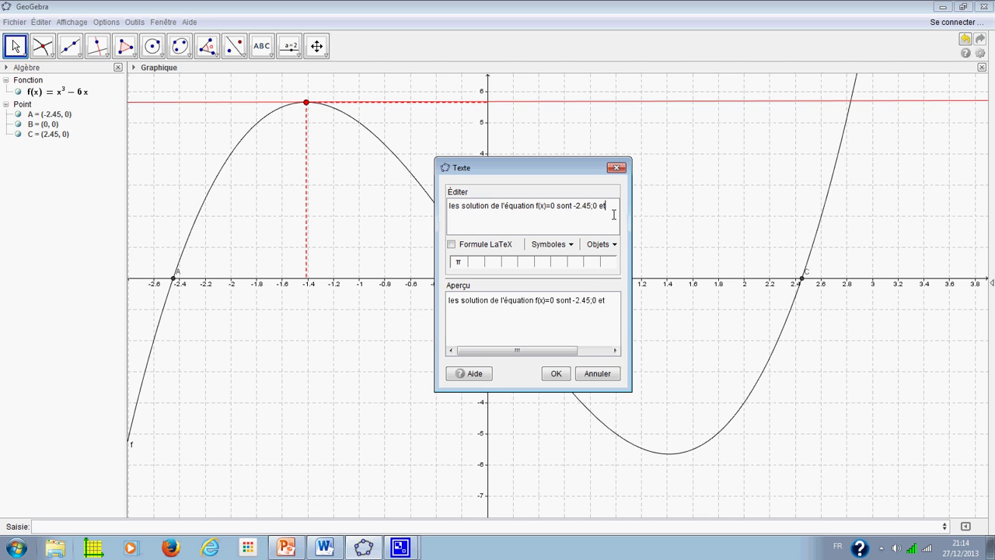
pyautogui.write('2.45')
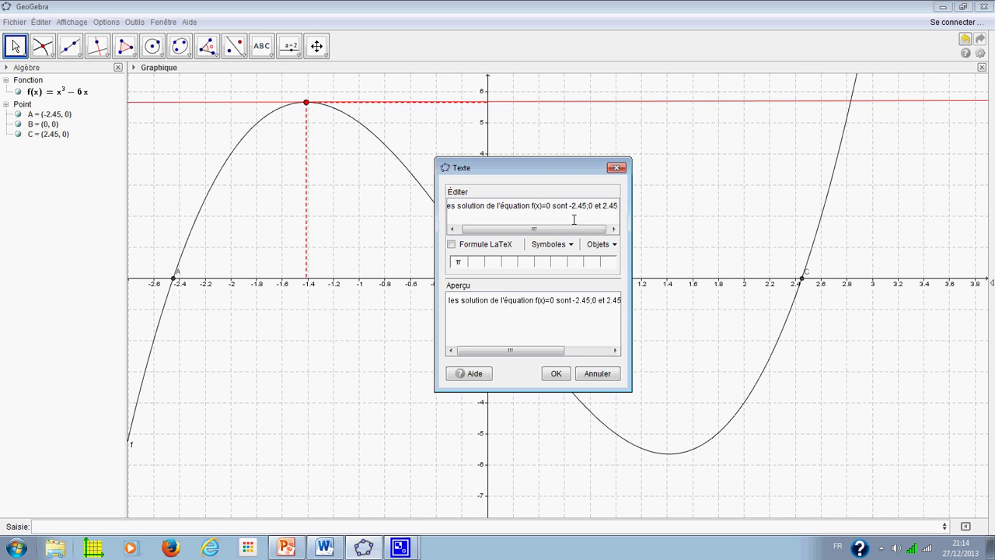
# - Continue the text with the local maximum statement "le maximum local est 5.66"
pyautogui.write('le ma')
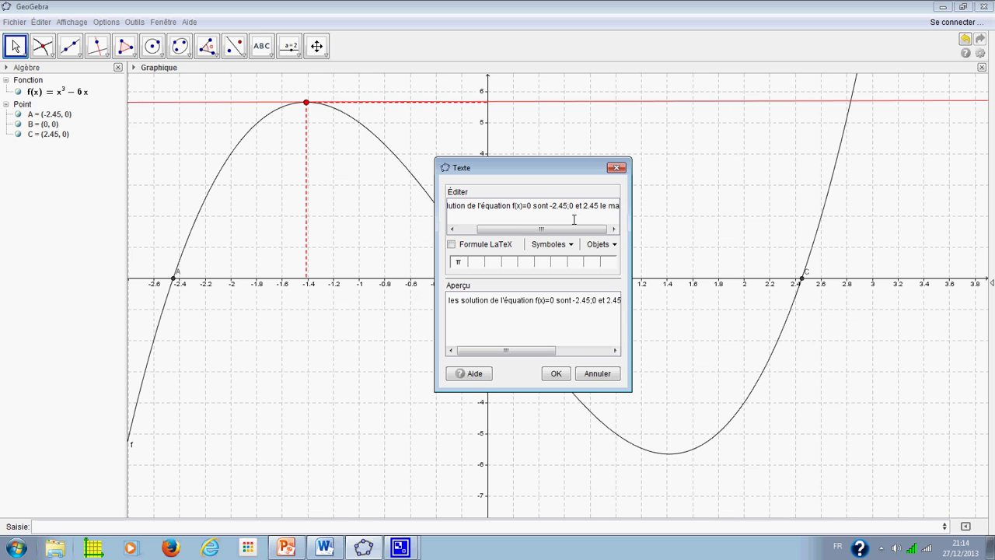
pyautogui.write('ximu')
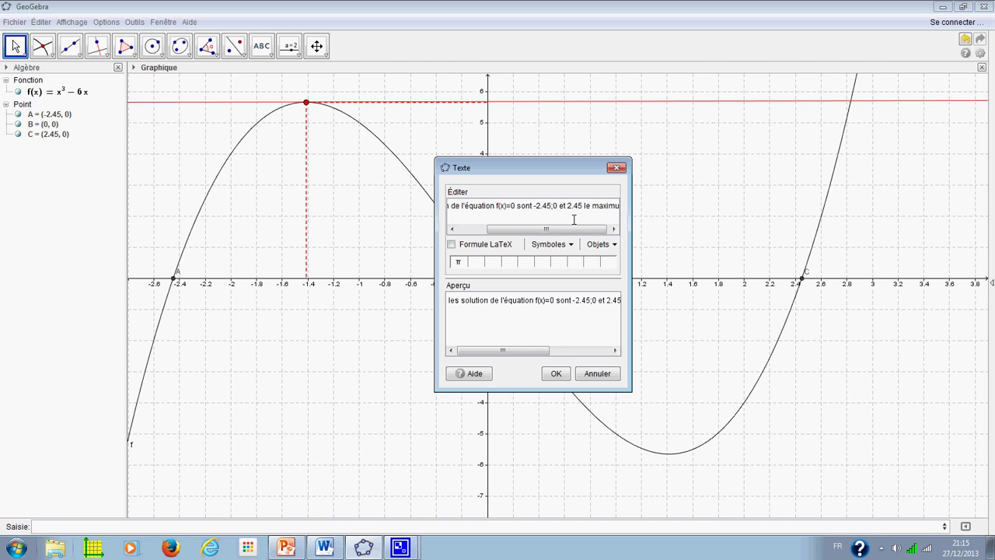
pyautogui.write('m local')
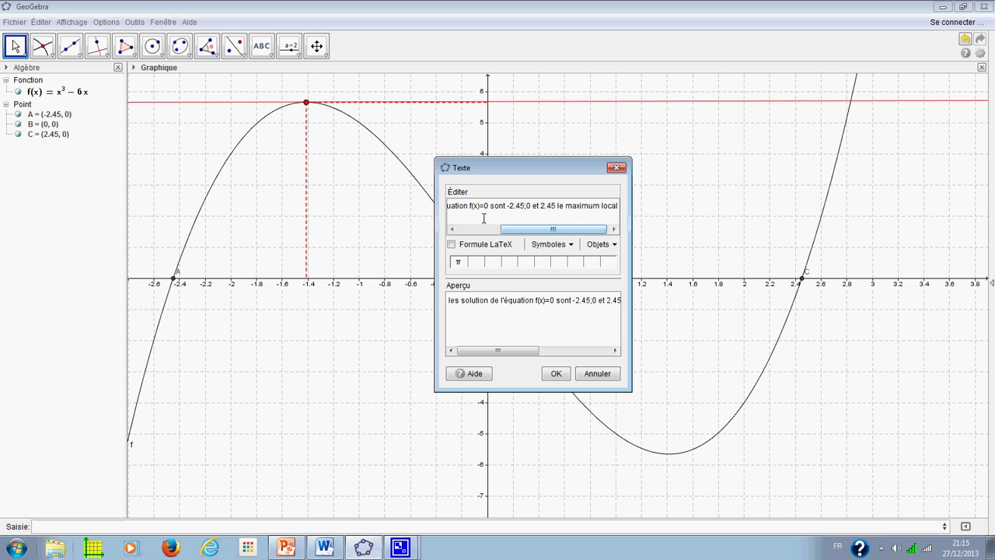
pyautogui.write('est')
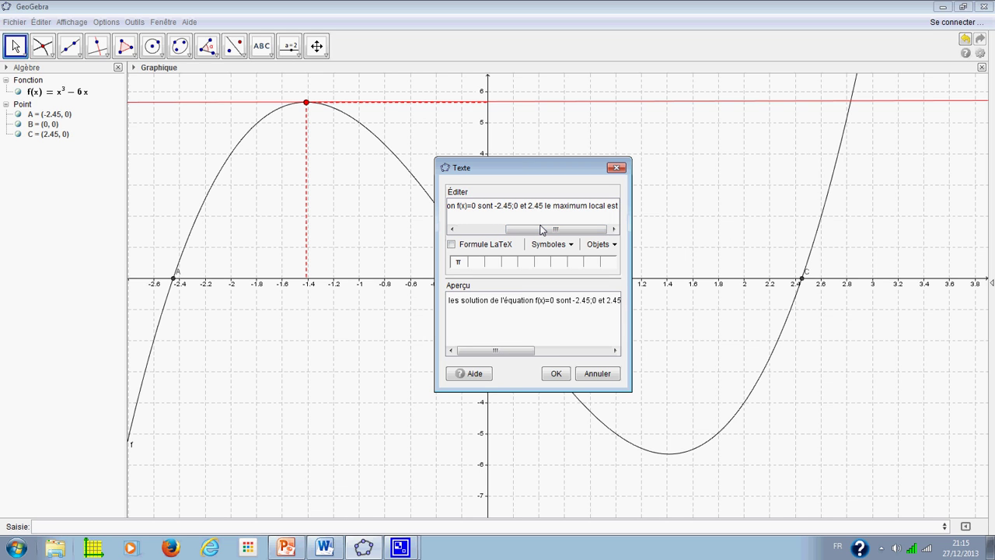
pyautogui.write(' 5.')
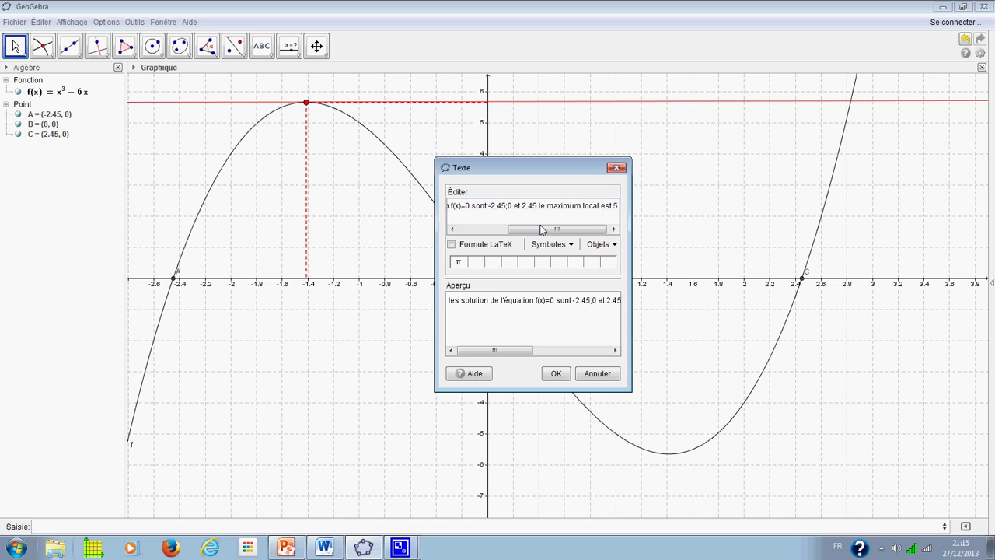
pyautogui.write('66')
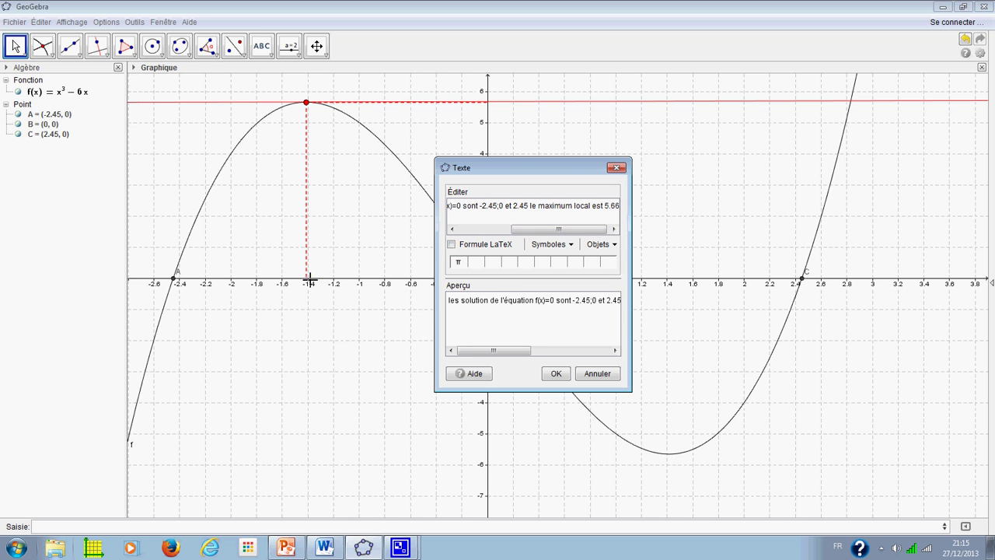
# - Complete the text with the local minimum statement "et le minimum -5.66" and confirm it onto the graph
pyautogui.write('et le')
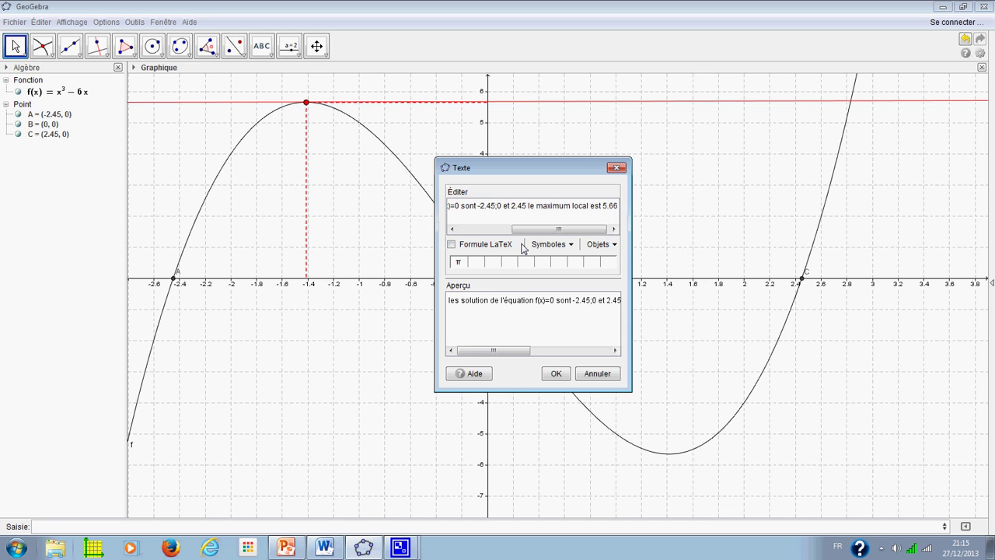
pyautogui.write(' m')
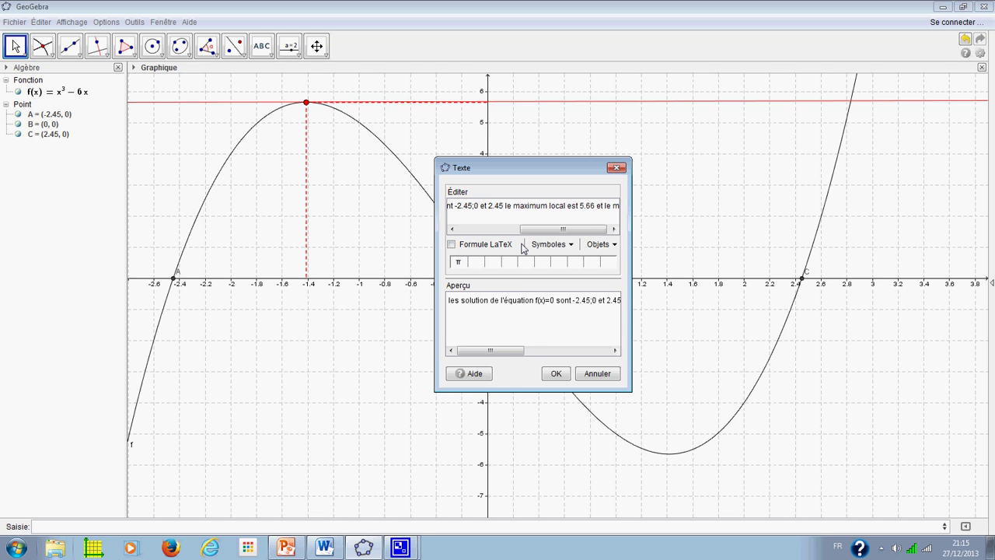
pyautogui.write('inimu')
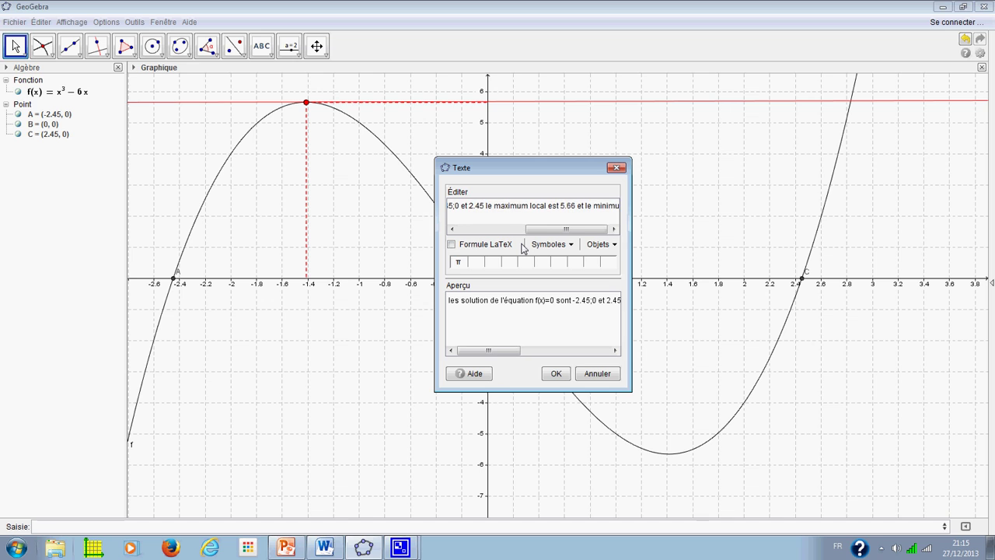
pyautogui.write('m')
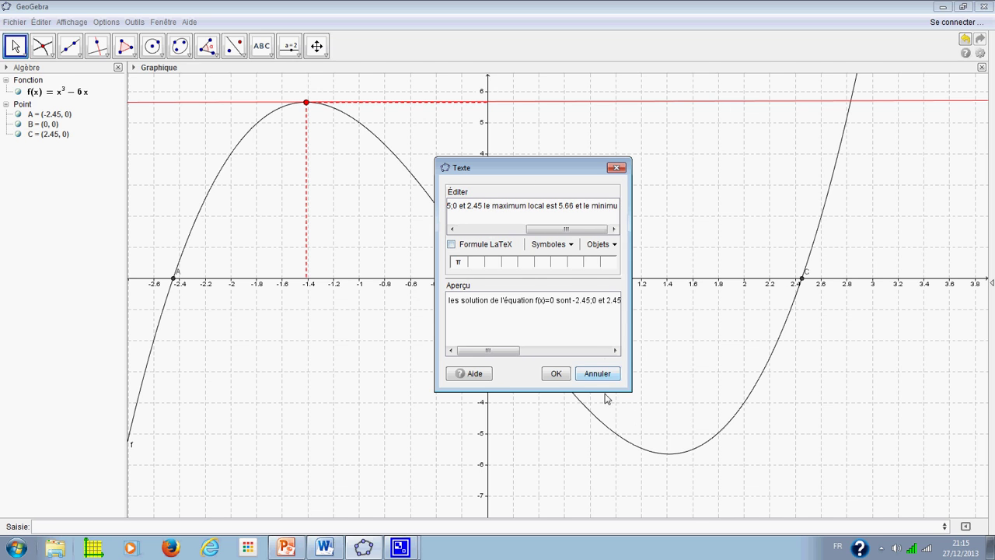
pyautogui.click(308, 107)
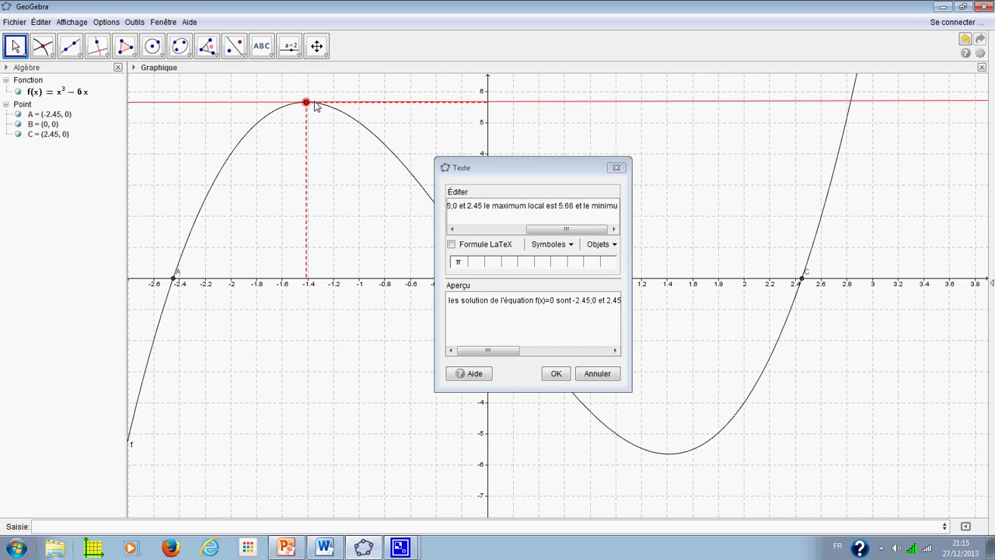
pyautogui.click(510, 220)
pyautogui.click(455, 218)
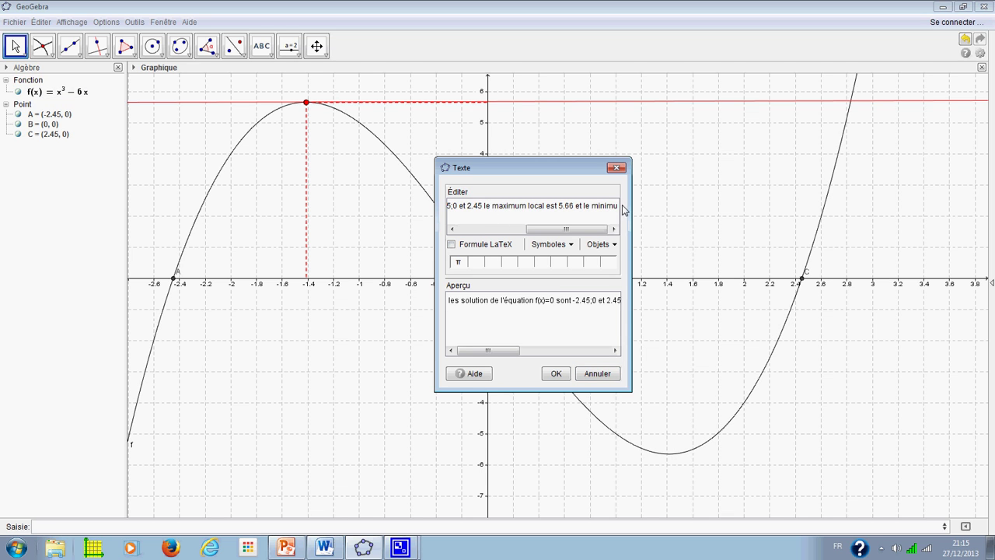
pyautogui.write('m')
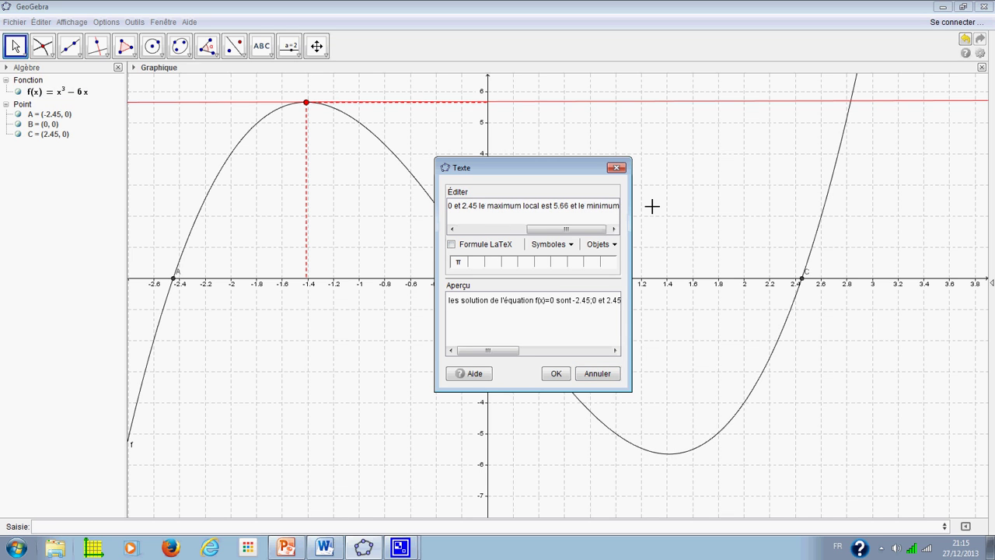
pyautogui.write(' -5.66')
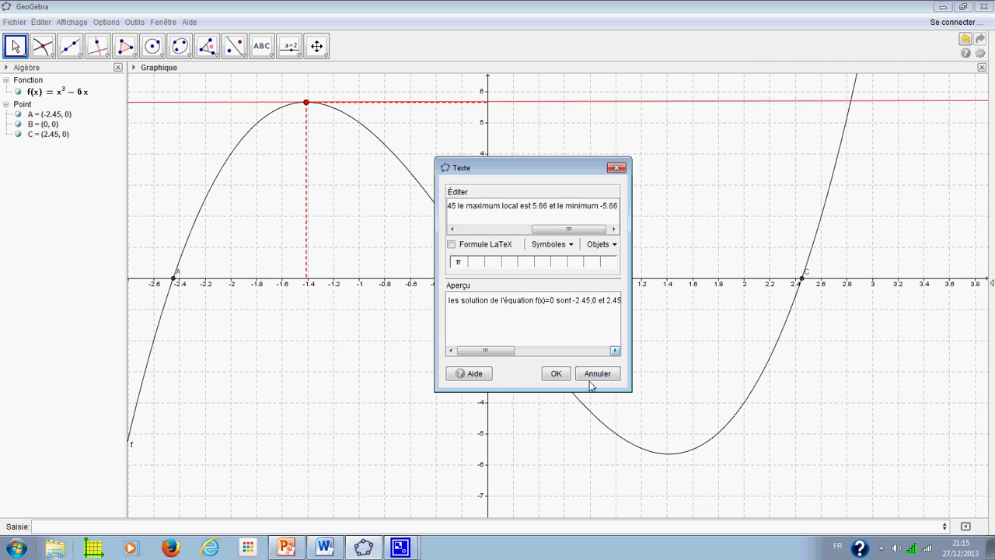
pyautogui.click(556, 375)
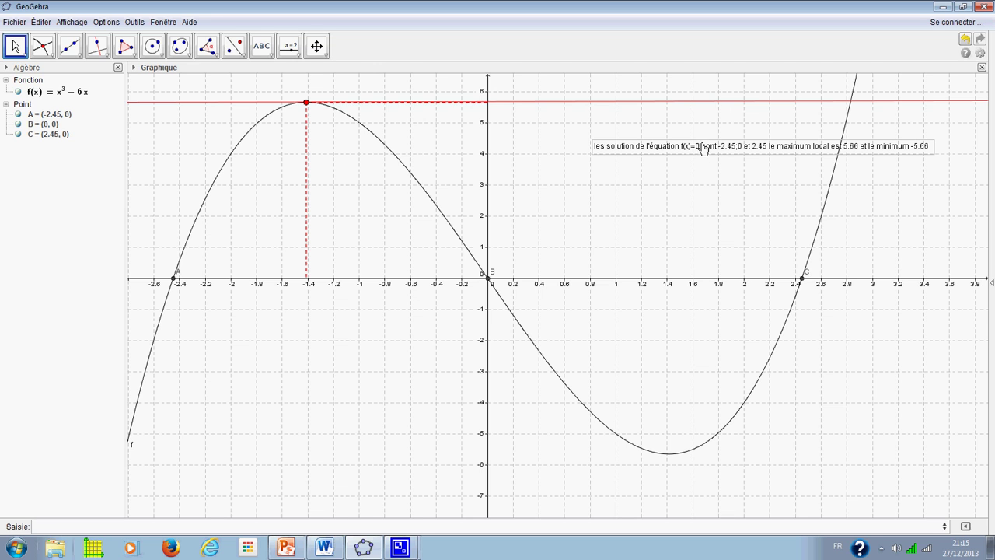
# - Set the font size to 20 points and shift the results text across the y-axis so it fits entirely within the graph
pyautogui.click(84, 23)
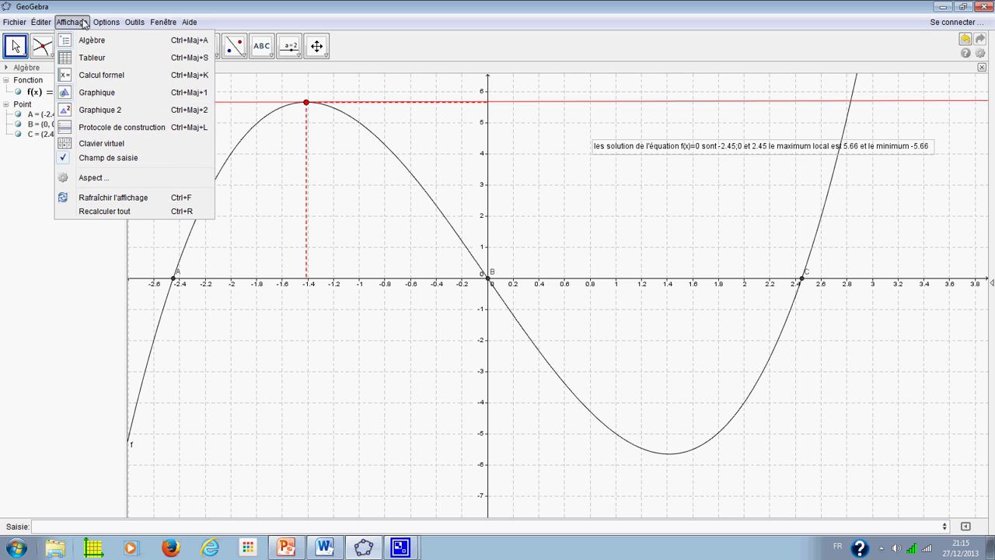
pyautogui.moveTo(100, 25)
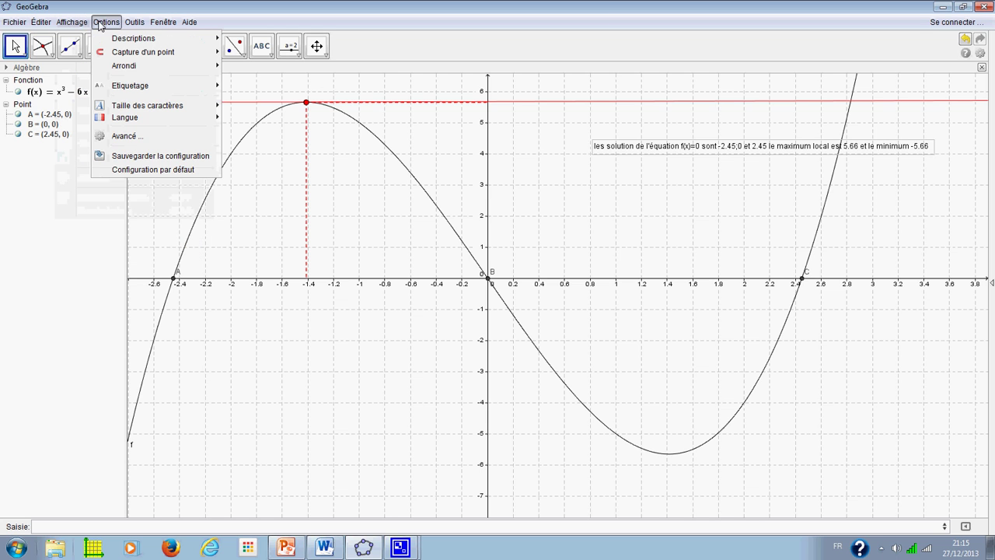
pyautogui.moveTo(200, 104)
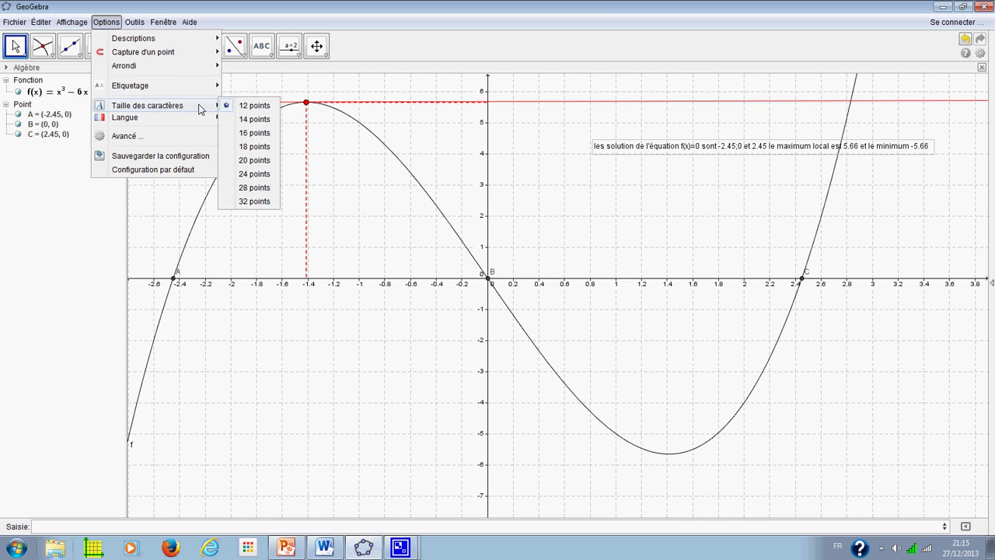
pyautogui.click(249, 161)
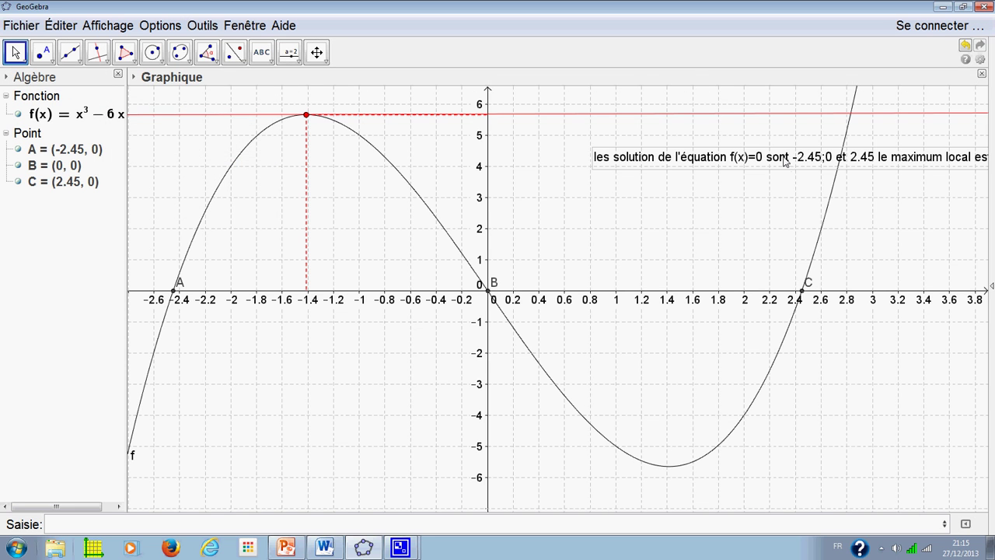
pyautogui.moveTo(785, 152); pyautogui.dragTo(606, 148)
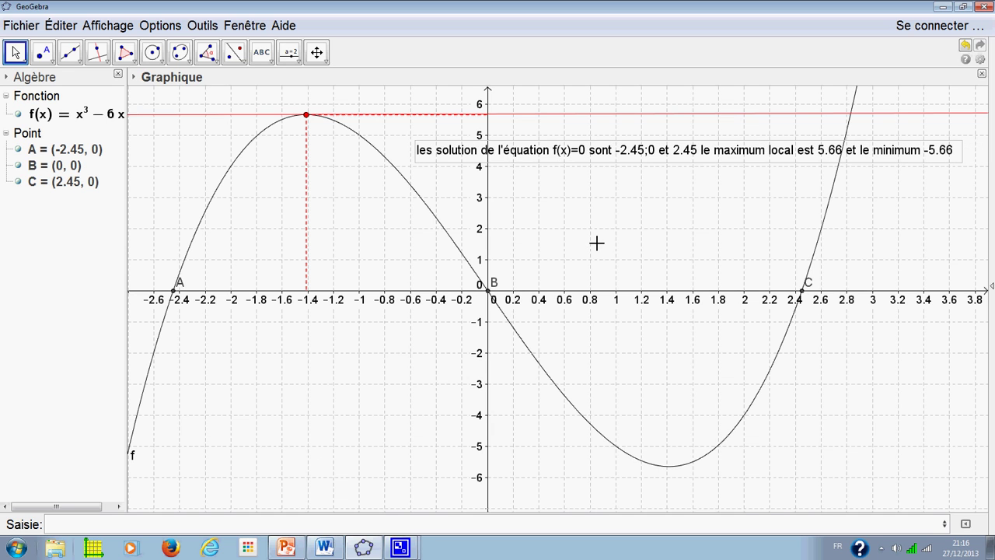